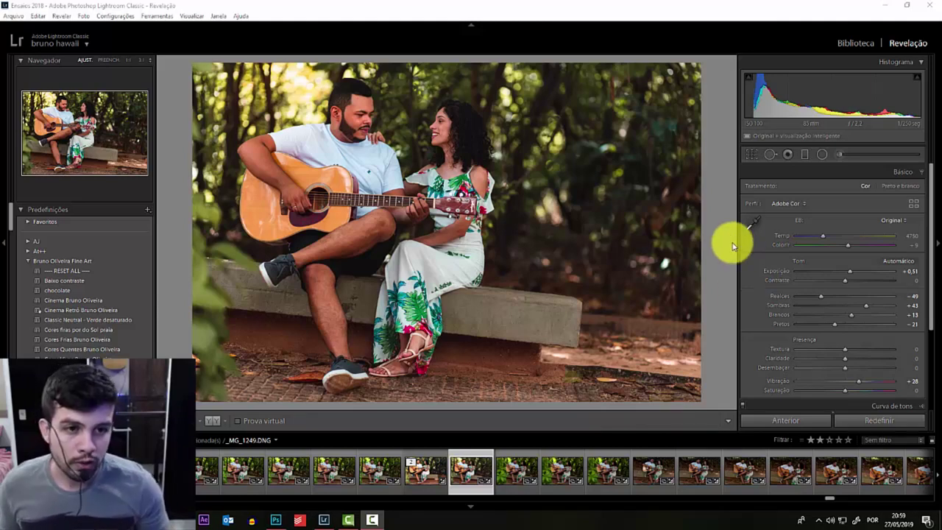
Straighten the photo along the bench with the Crop tool and commit the crop
click(751, 154)
drag(248, 270, 650, 310)
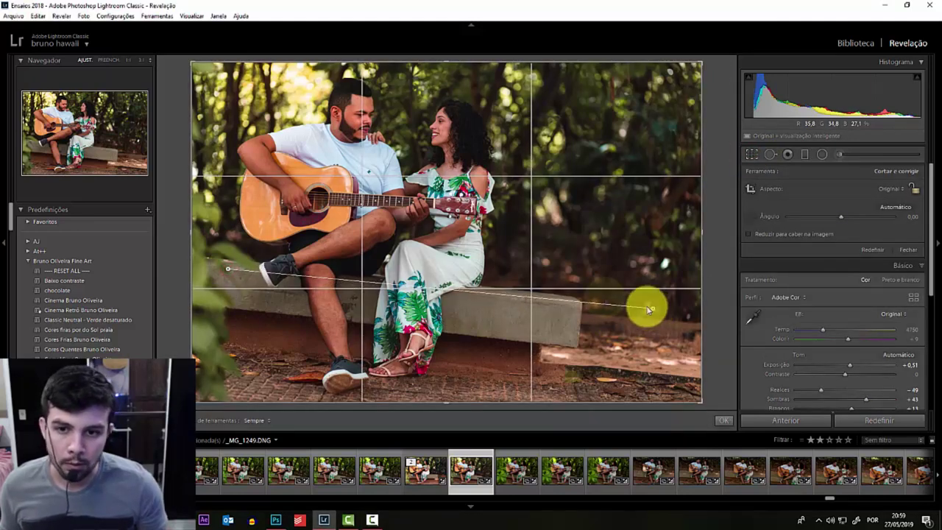
double_click(544, 242)
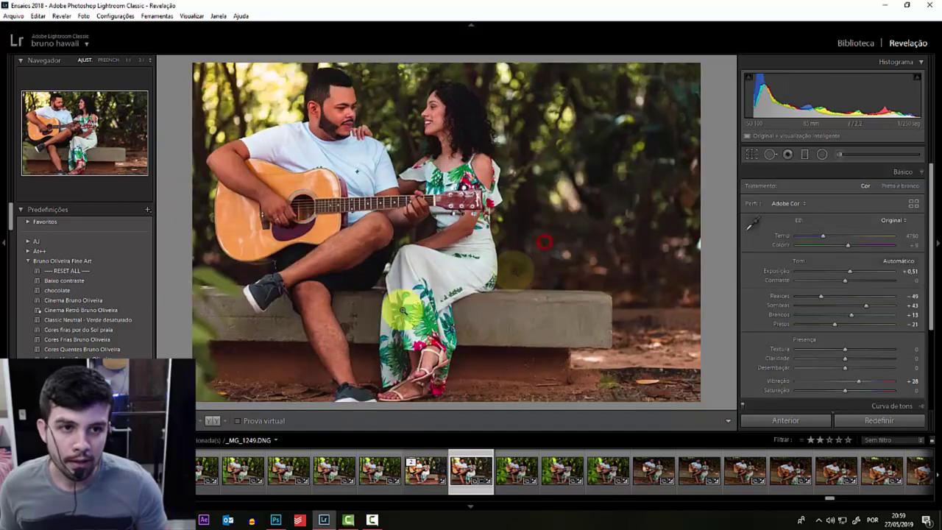
click(752, 154)
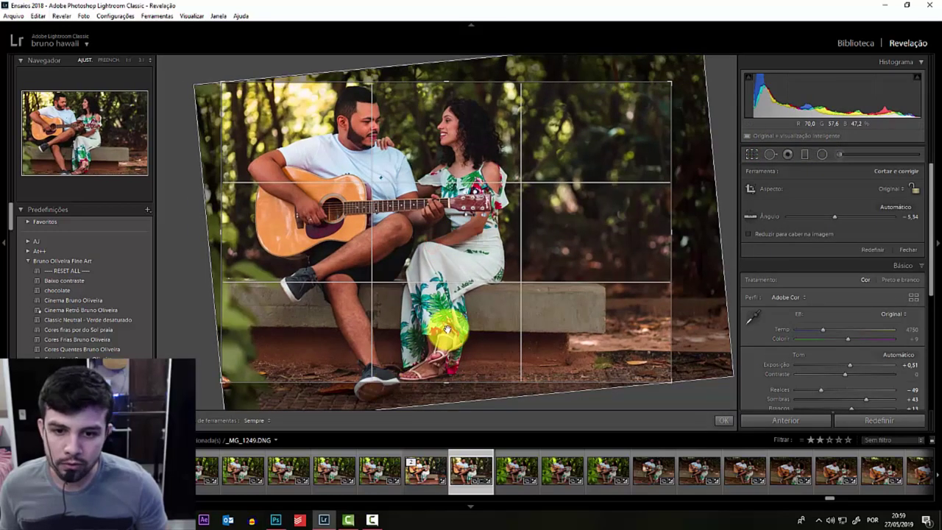
double_click(447, 329)
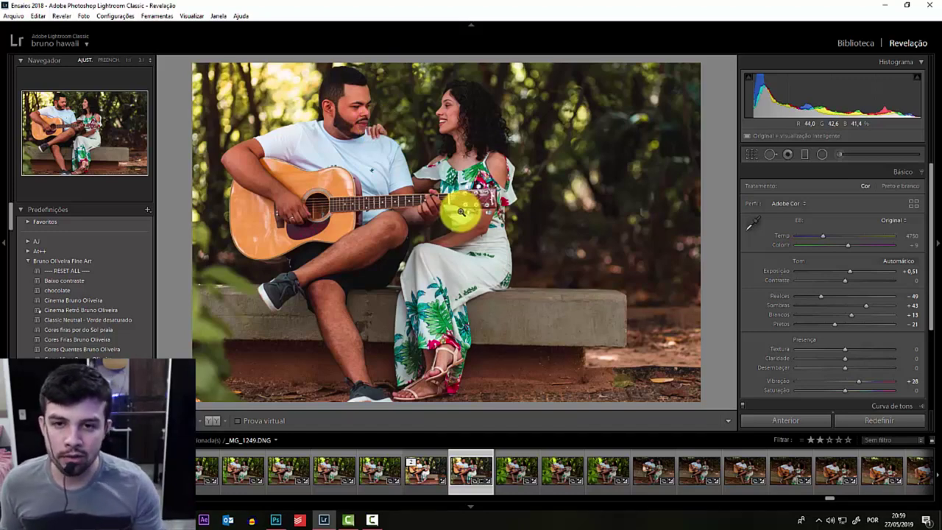
Reset the crop's straighten angle back to zero
click(751, 157)
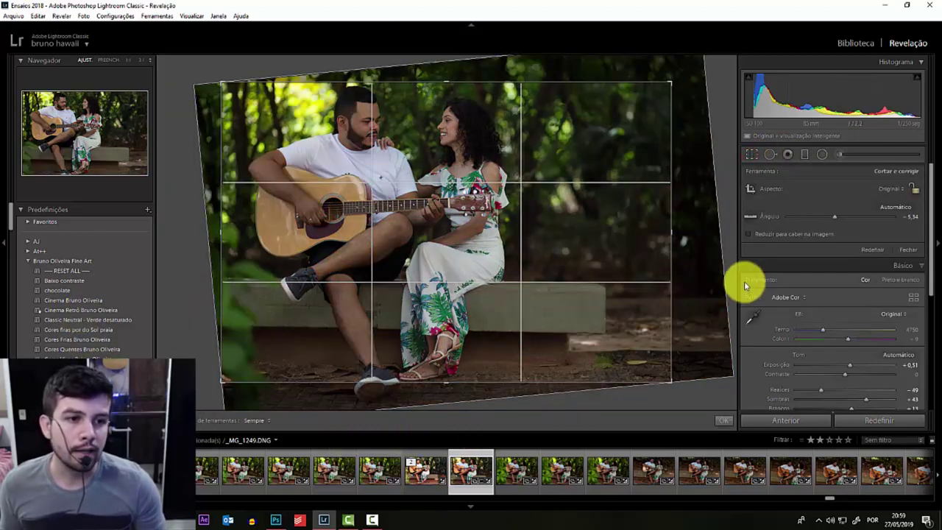
click(872, 250)
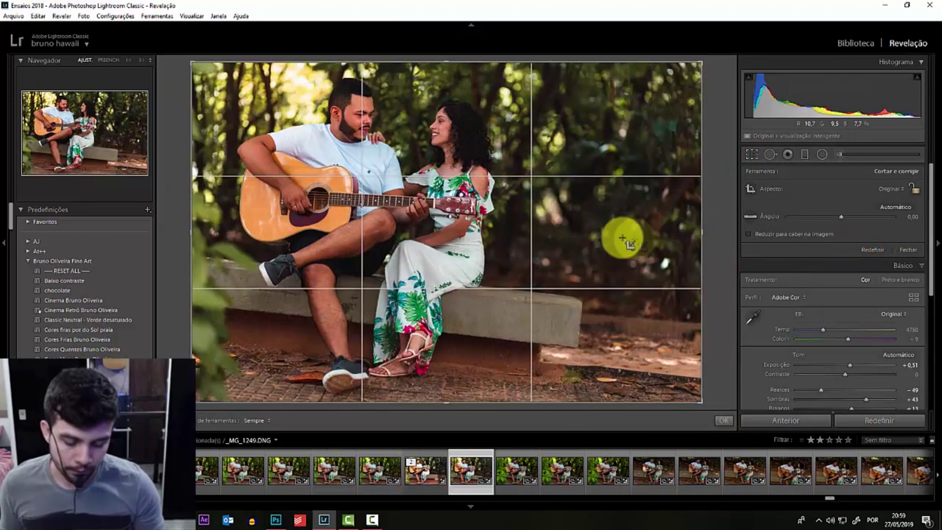
key(r)
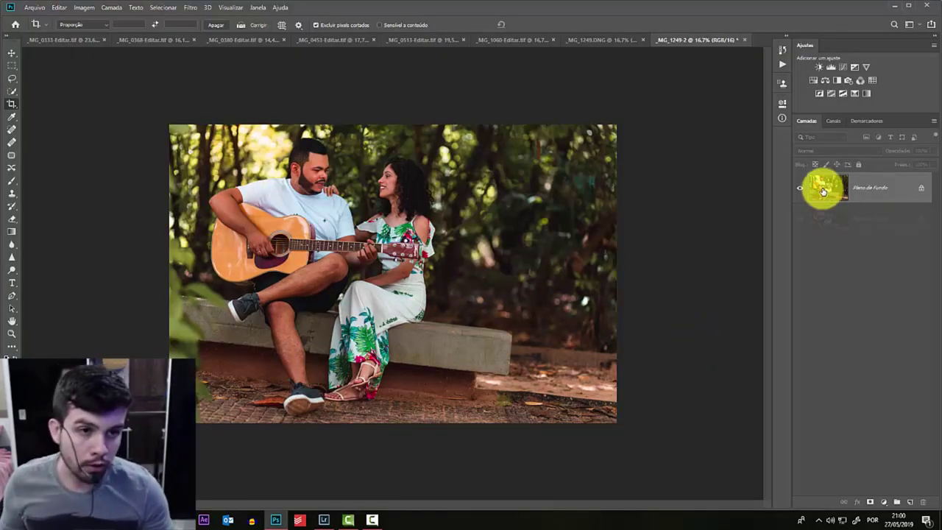
Duplicate the background as Camada 1, then level the photo along the bench's top edge
key(ctrl+j)
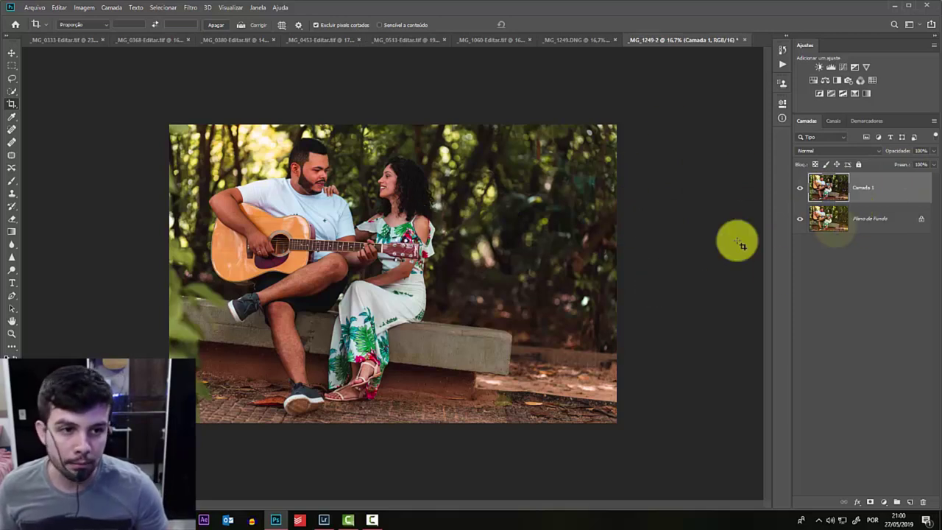
click(12, 107)
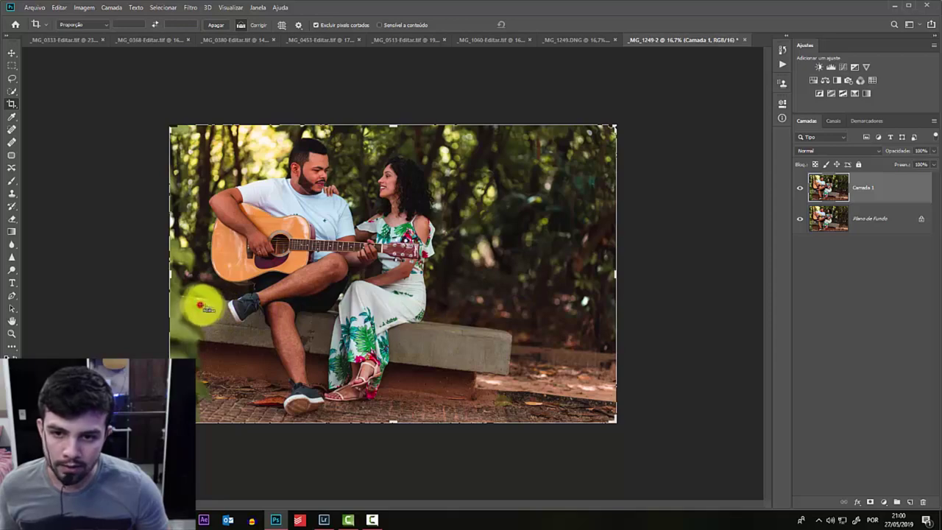
drag(475, 338, 528, 338)
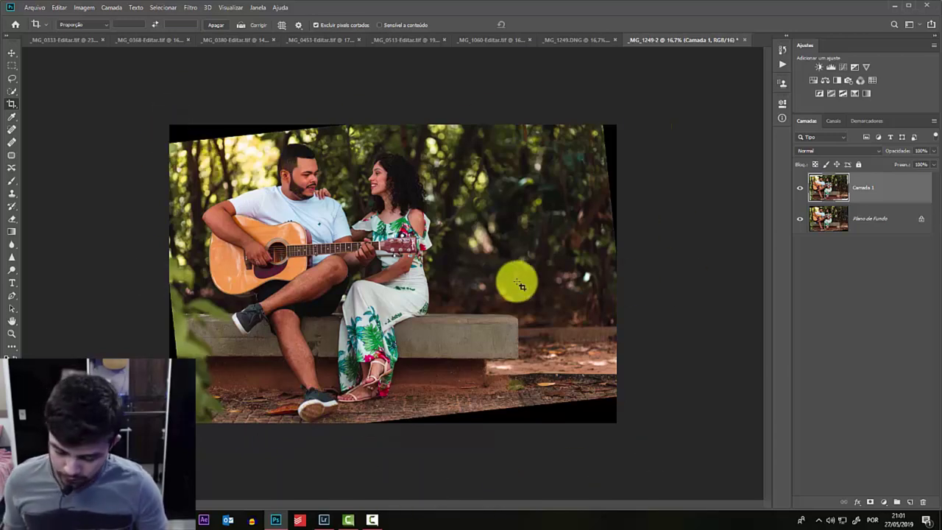
key(Return)
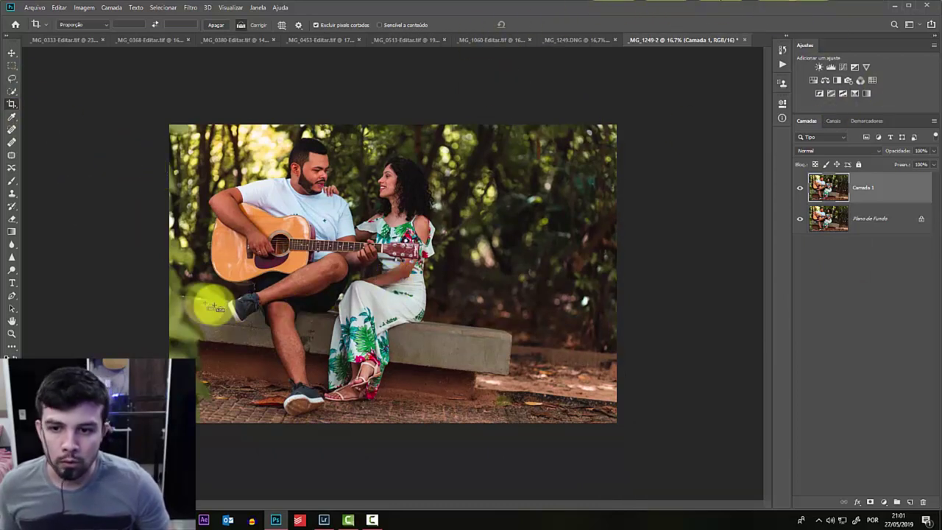
drag(199, 301, 595, 342)
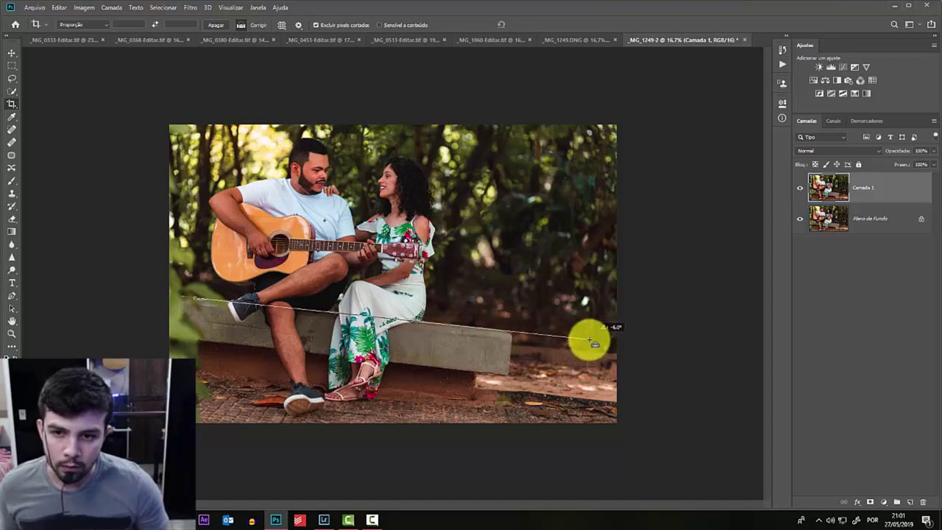
Rotate level with the bench, enable Content-Aware, nudge the photo up, and commit
drag(595, 342, 552, 337)
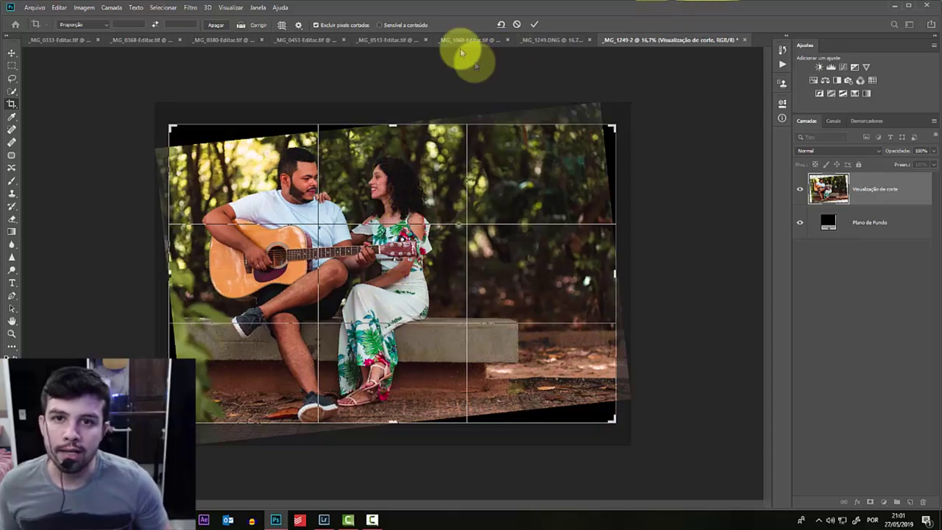
click(396, 28)
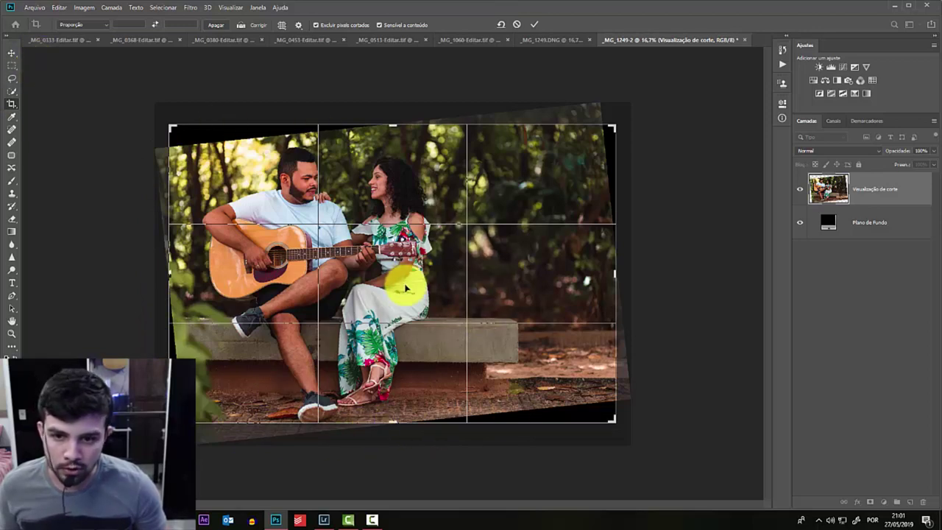
click(372, 305)
drag(373, 306, 372, 300)
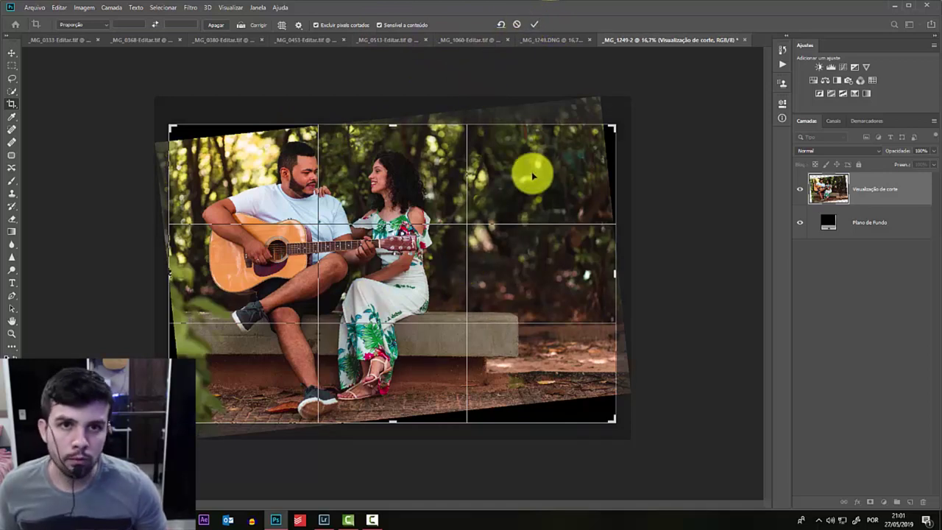
click(535, 26)
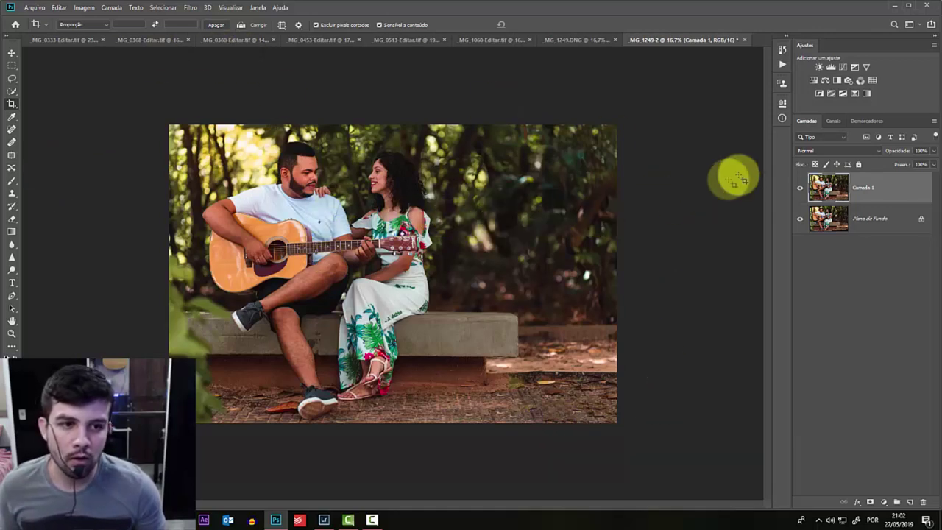
alt+click(800, 219)
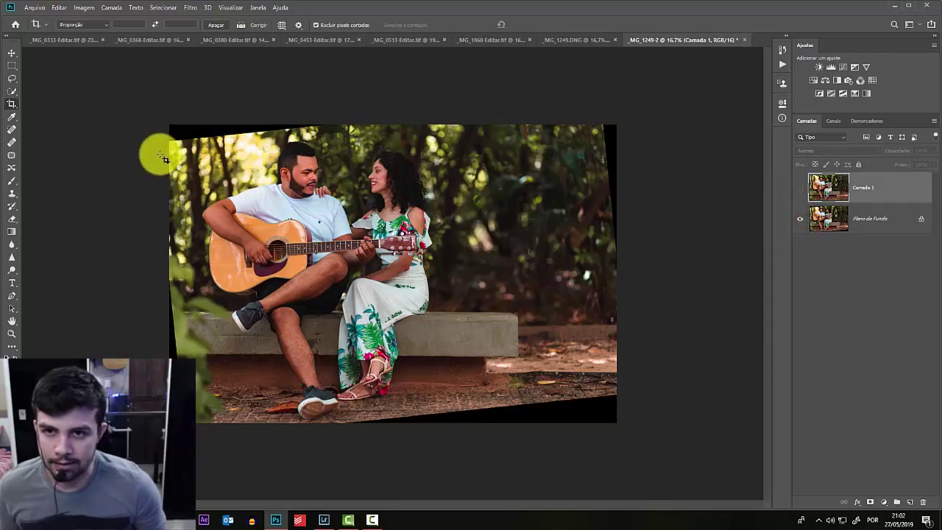
key(ctrl+z)
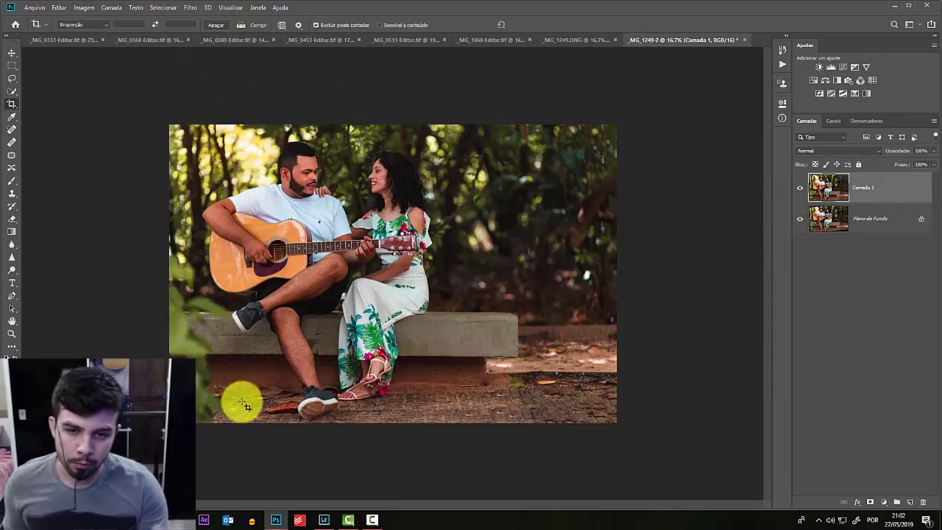